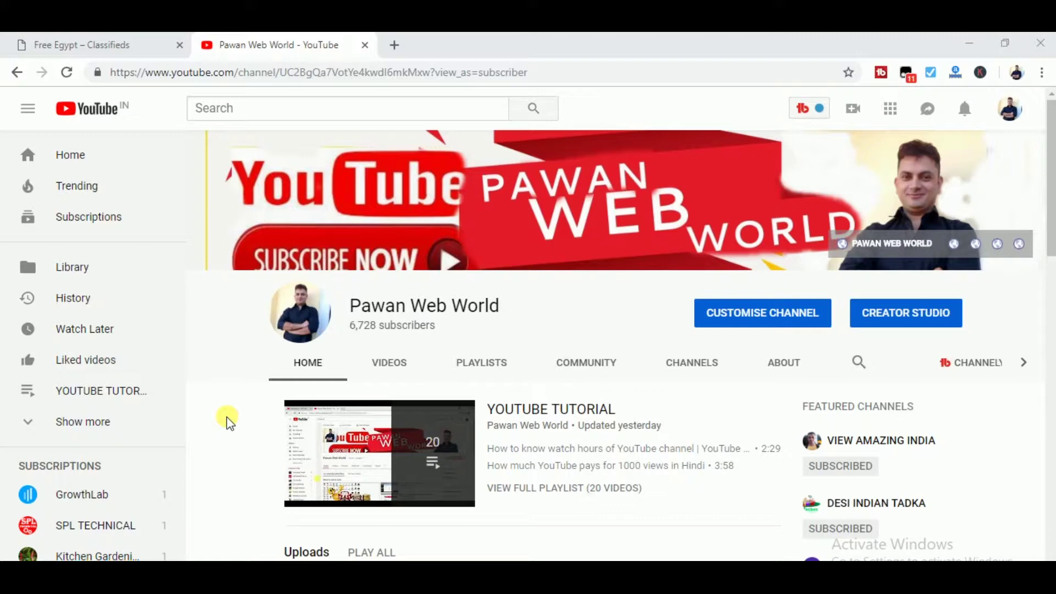
# Switch to the Free Egypt Classifieds site and log in to its WordPress dashboard with the saved credentials
pyautogui.click(82, 36)
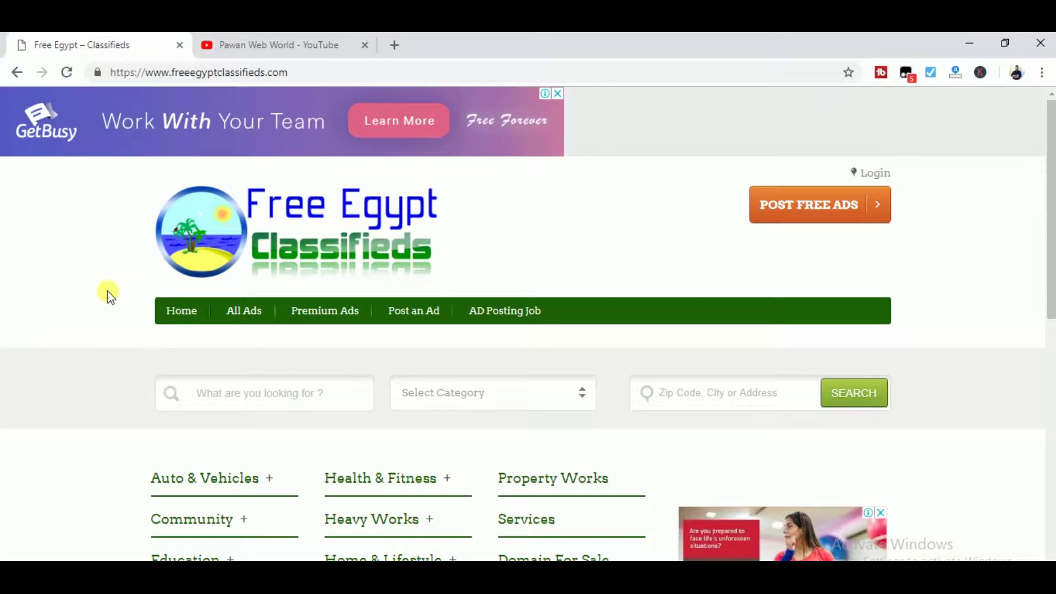
pyautogui.click(885, 179)
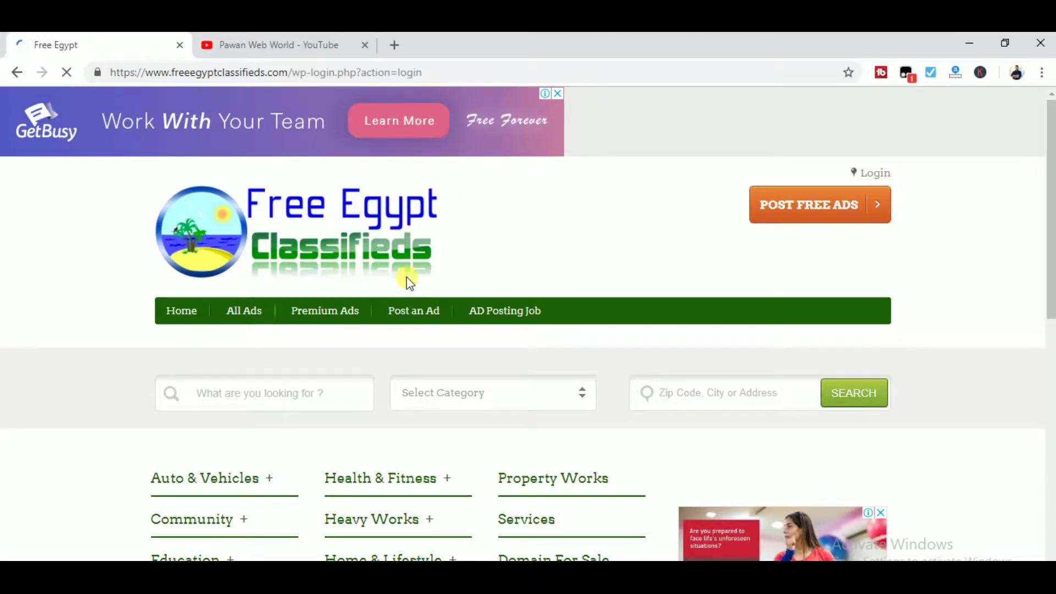
pyautogui.scroll(-8, 122, 388)
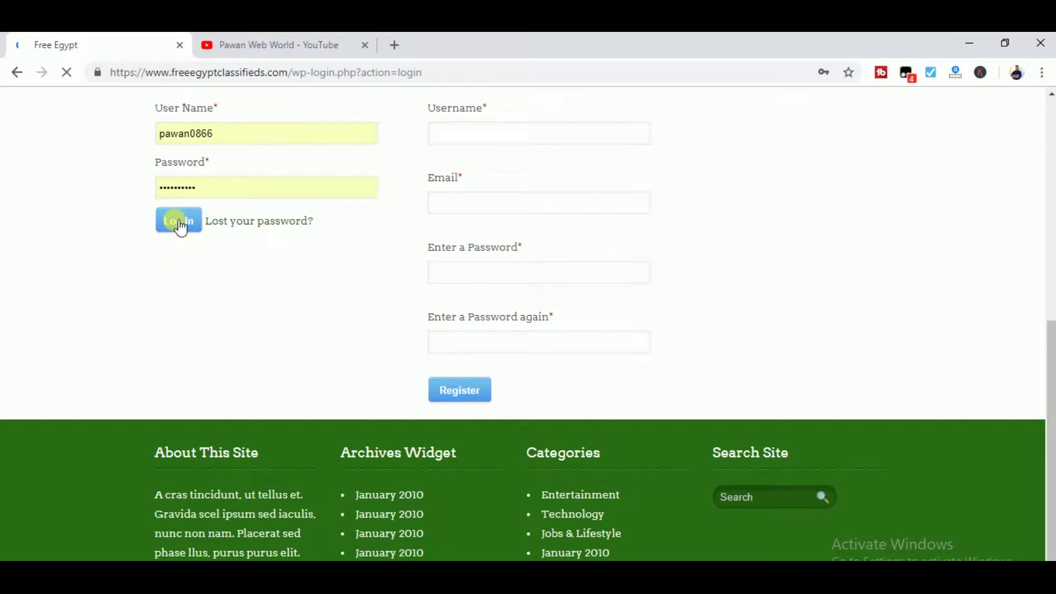
pyautogui.click(172, 231)
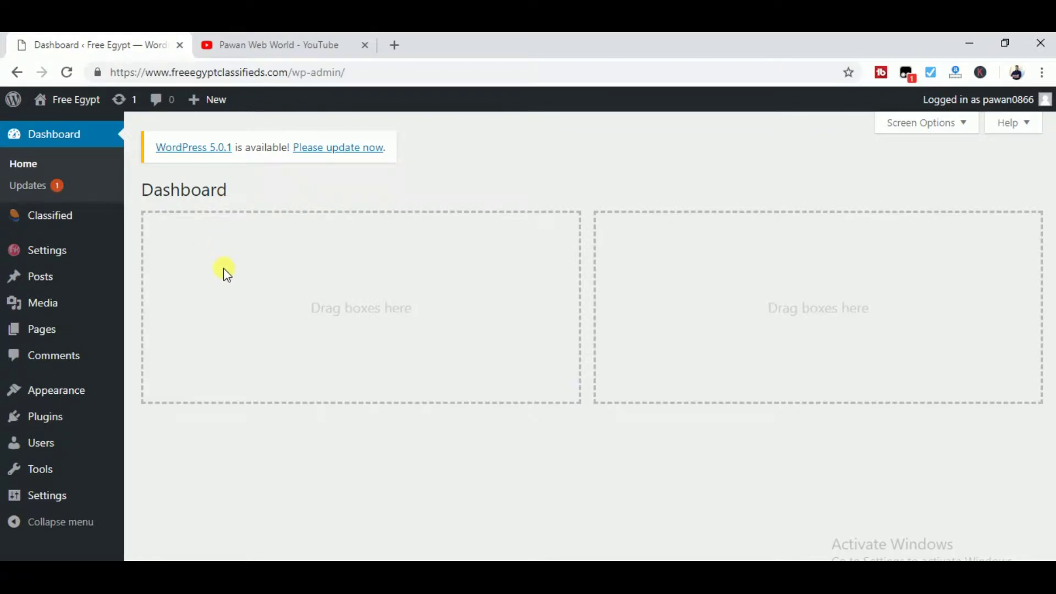
# Search for new plugins to add with the keyword "ADSENSE INVALID"
pyautogui.moveTo(45, 428)
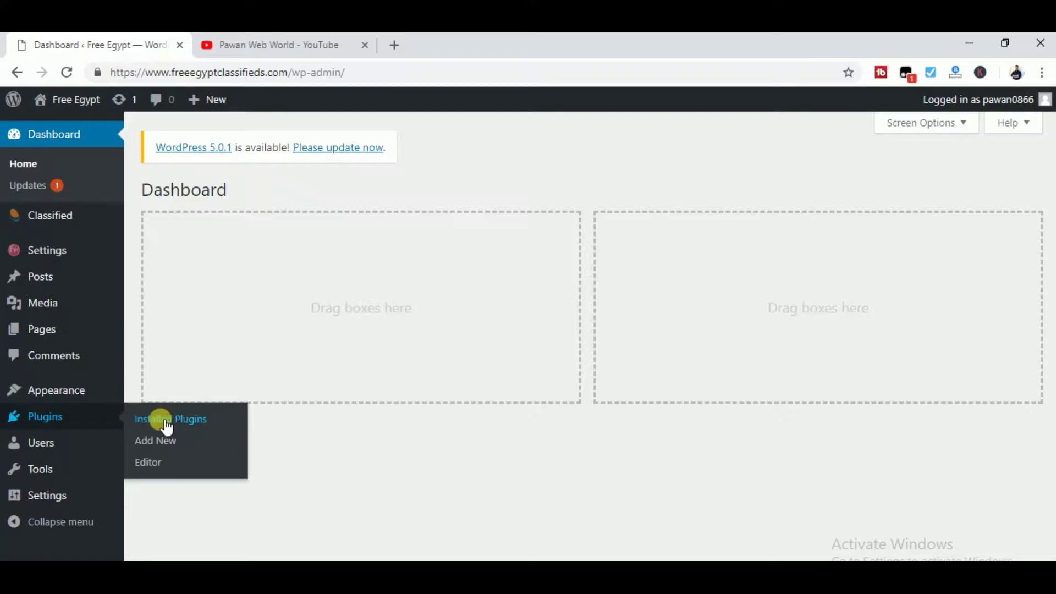
pyautogui.click(166, 444)
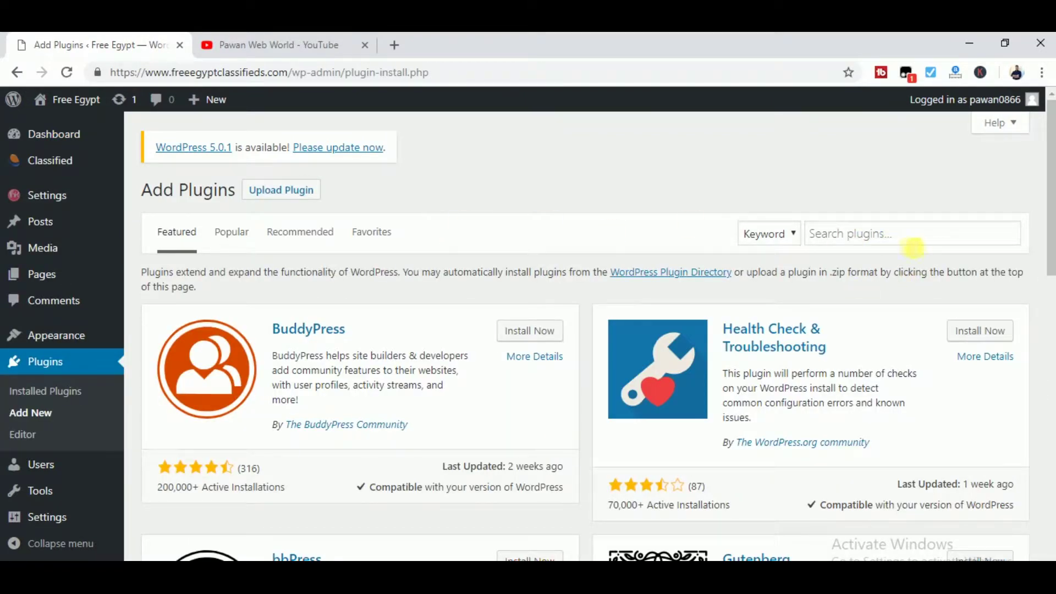
pyautogui.click(865, 240)
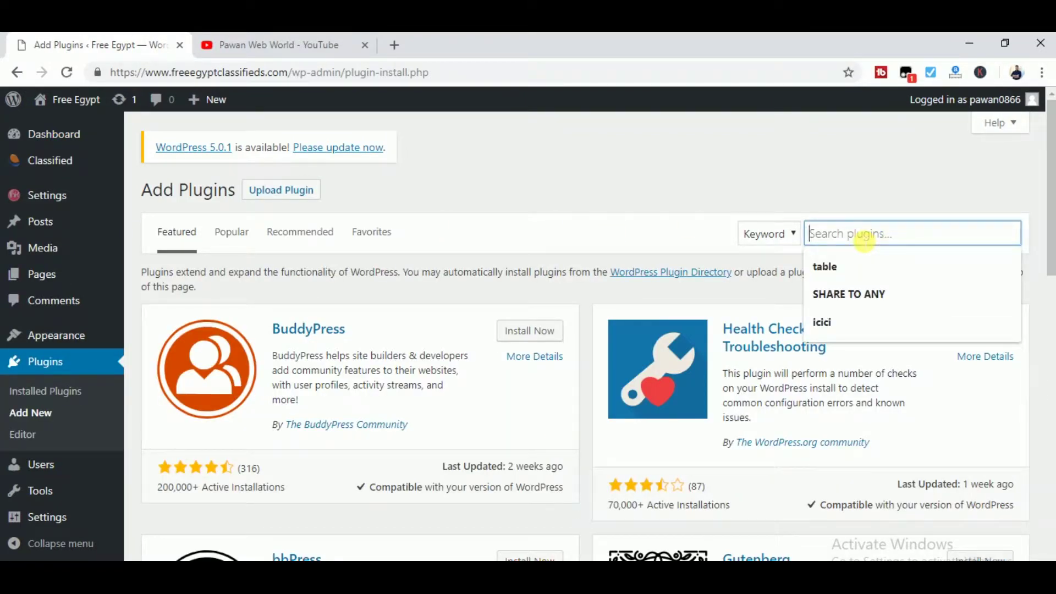
pyautogui.write('ADS')
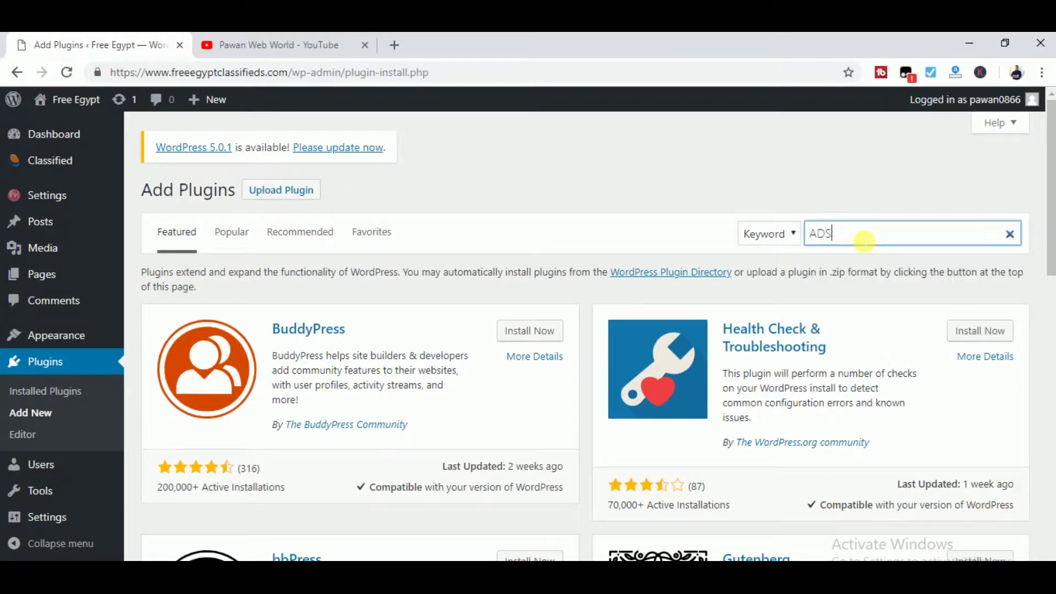
pyautogui.write('ENSE')
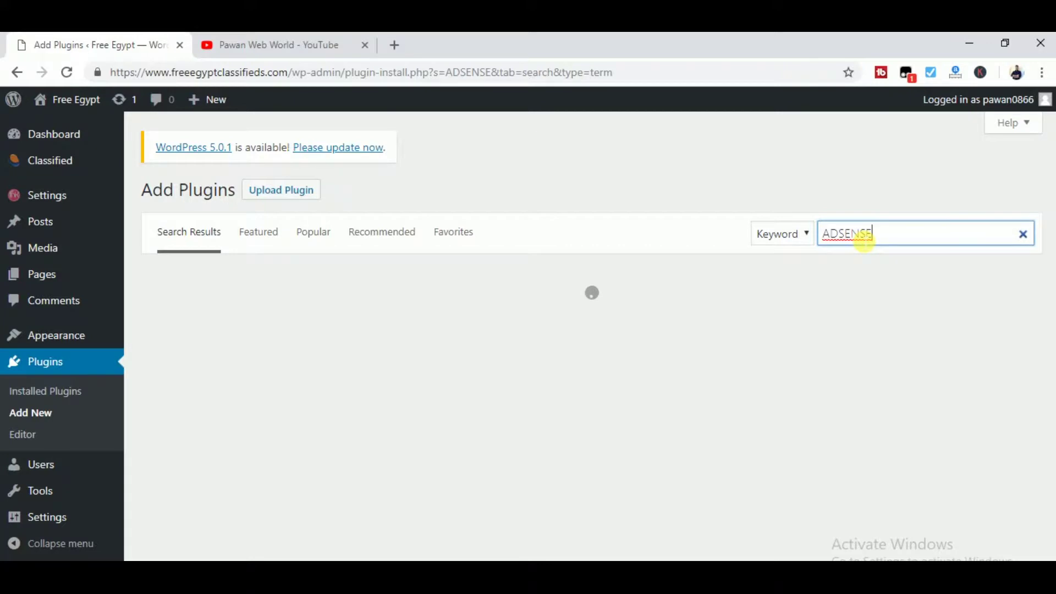
pyautogui.write(' INVALID')
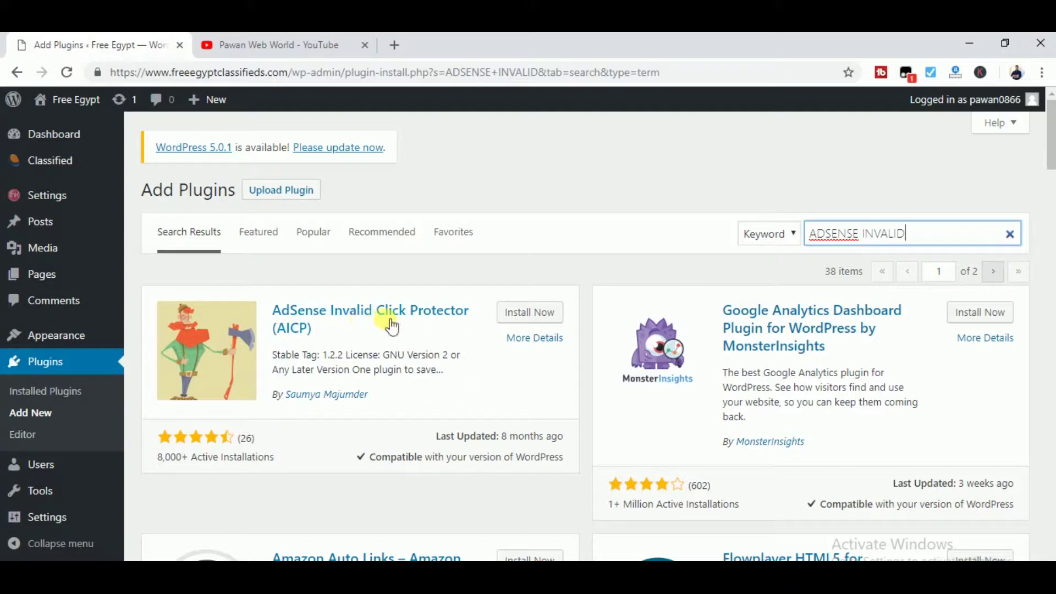
# Install and activate the AdSense Invalid Click Protector (AICP) plugin and open its settings
pyautogui.click(540, 317)
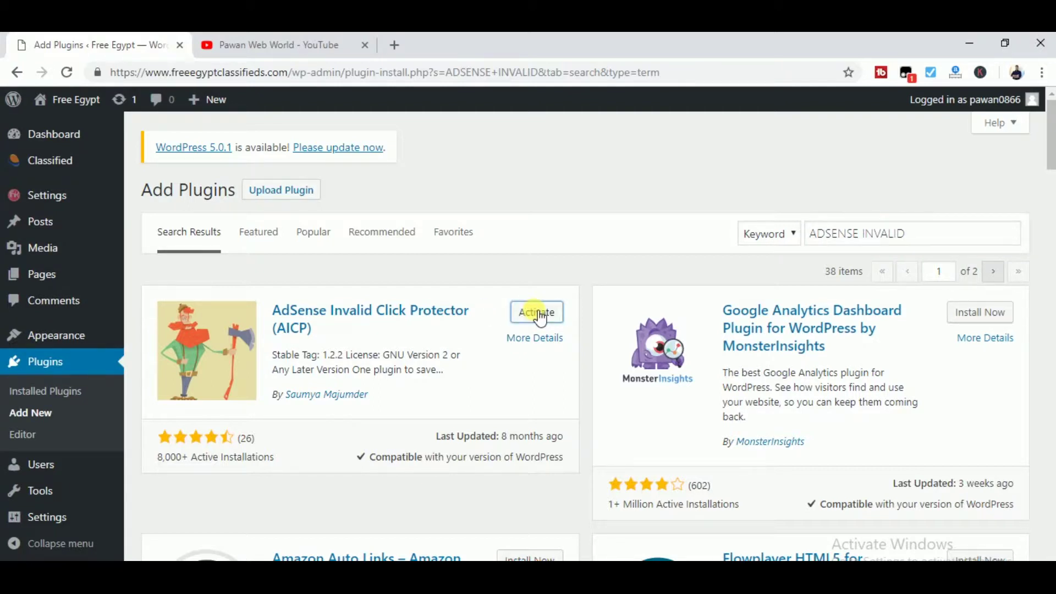
pyautogui.click(540, 314)
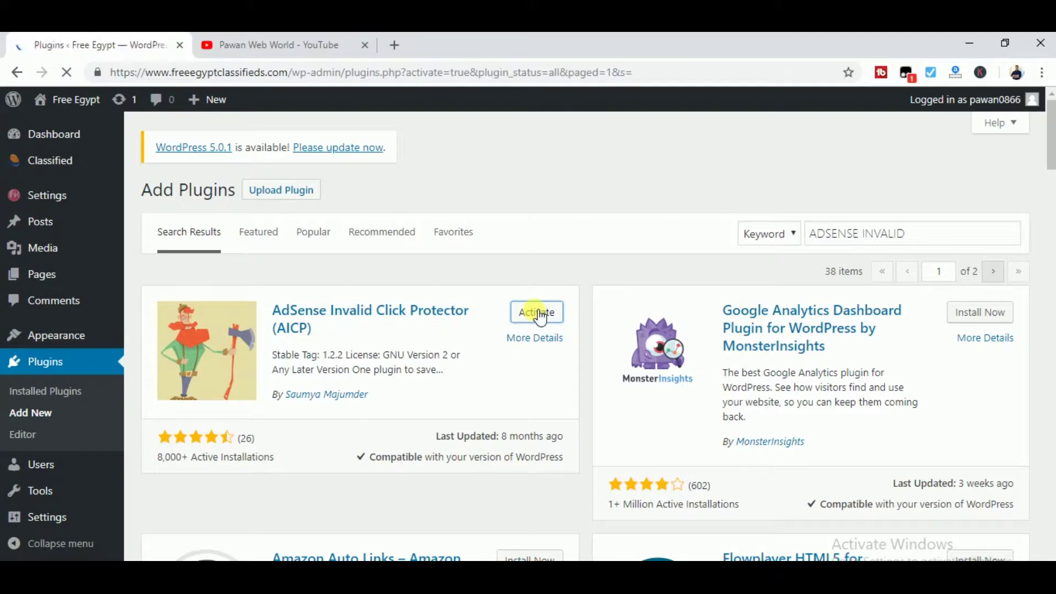
pyautogui.scroll(-1, 266, 370)
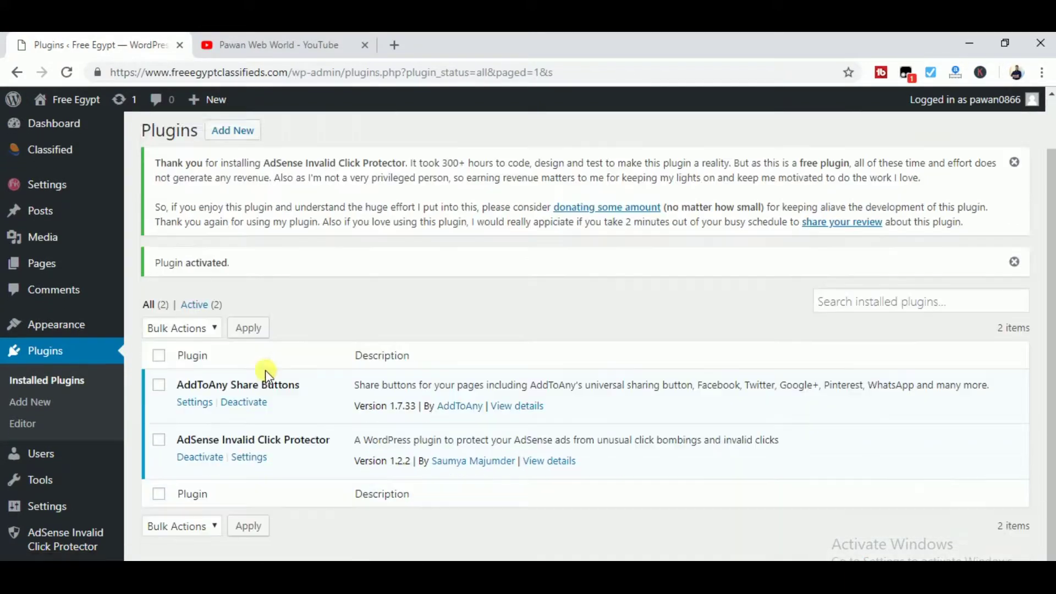
pyautogui.scroll(1, 278, 373)
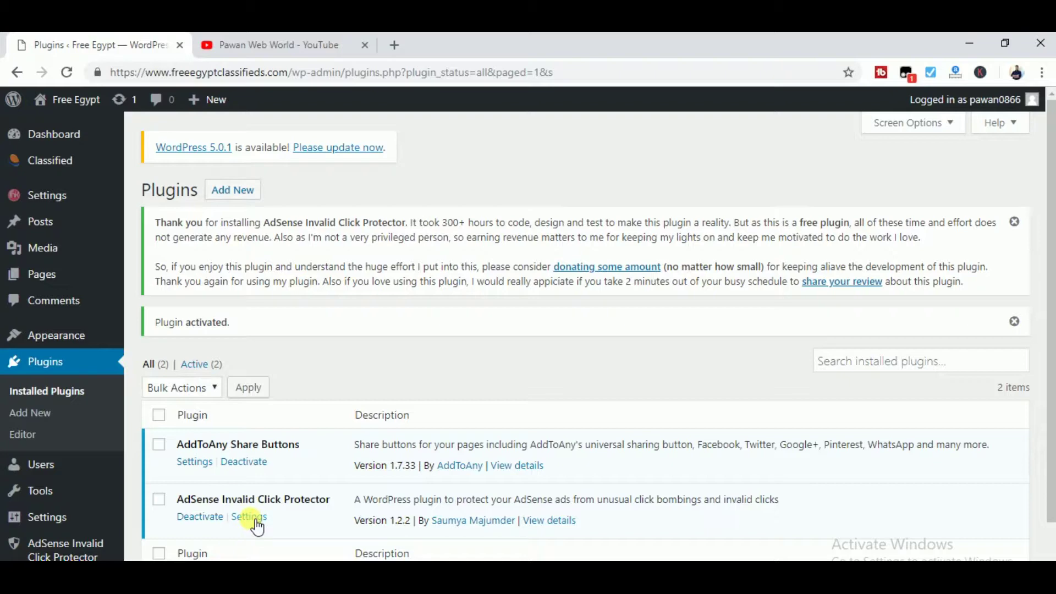
pyautogui.click(255, 522)
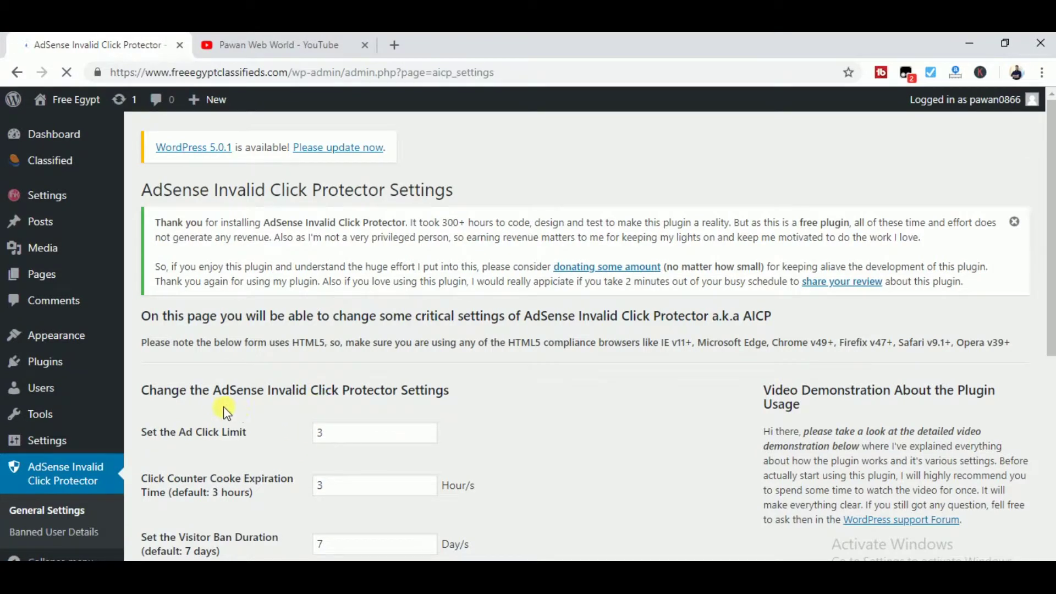
# Set the visitor ban duration to 3 days in the AdSense Invalid Click Protector settings
pyautogui.moveTo(1051, 295); pyautogui.dragTo(1052, 367)
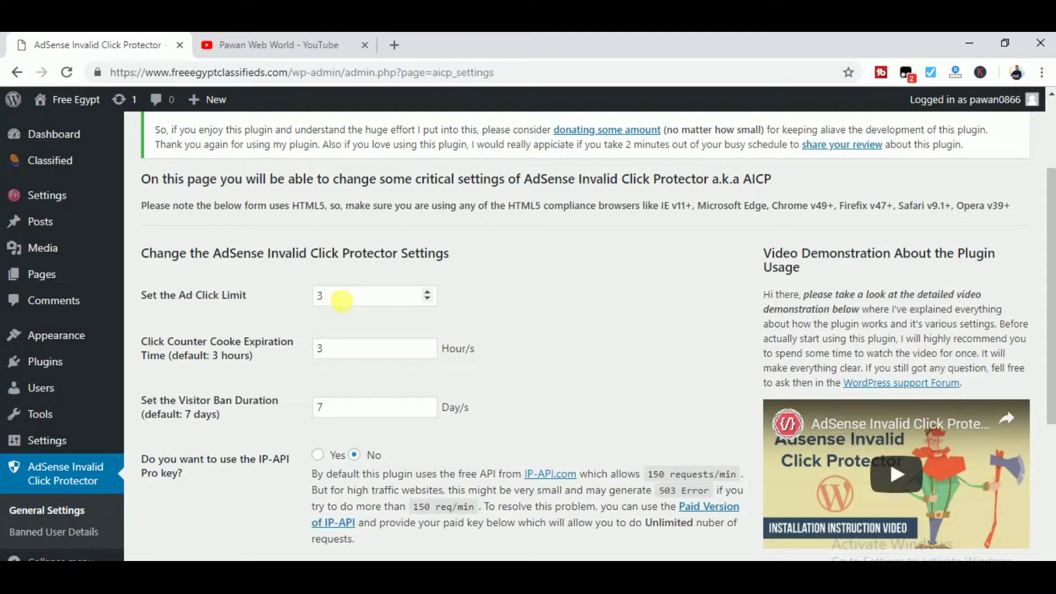
pyautogui.click(338, 299)
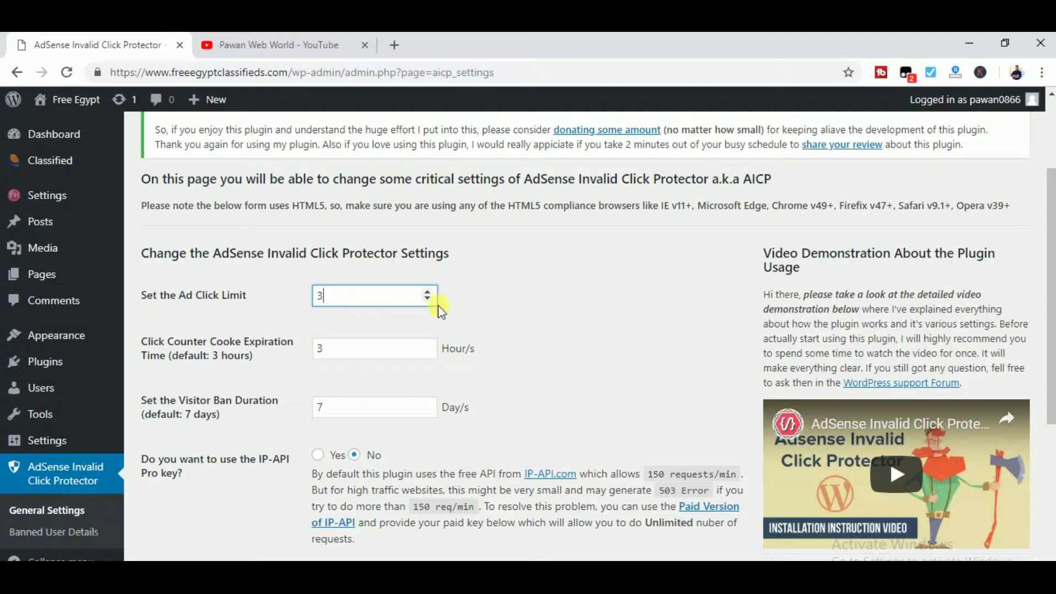
pyautogui.click(503, 317)
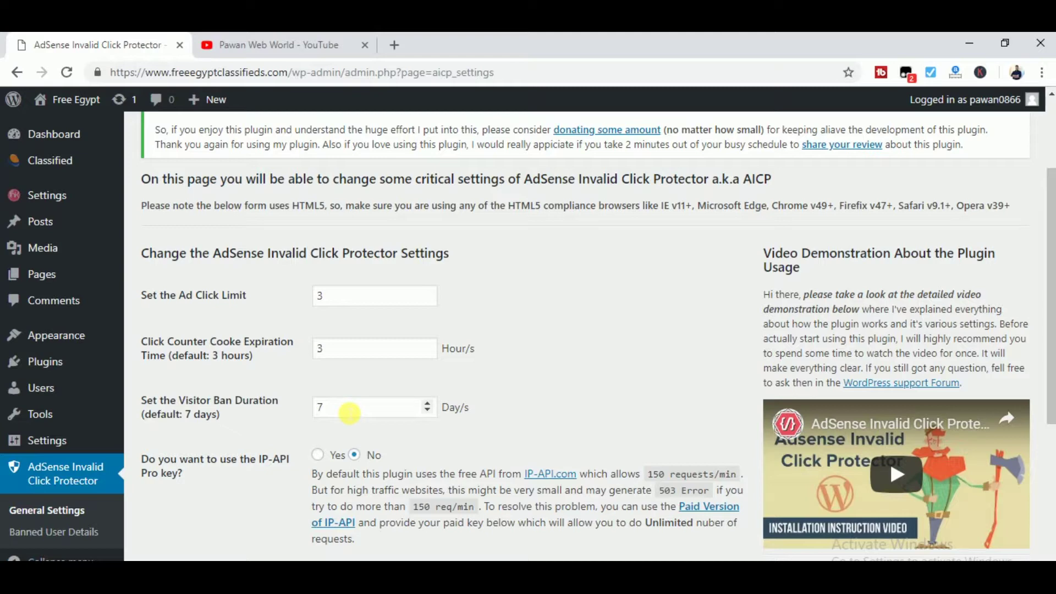
pyautogui.click(428, 412)
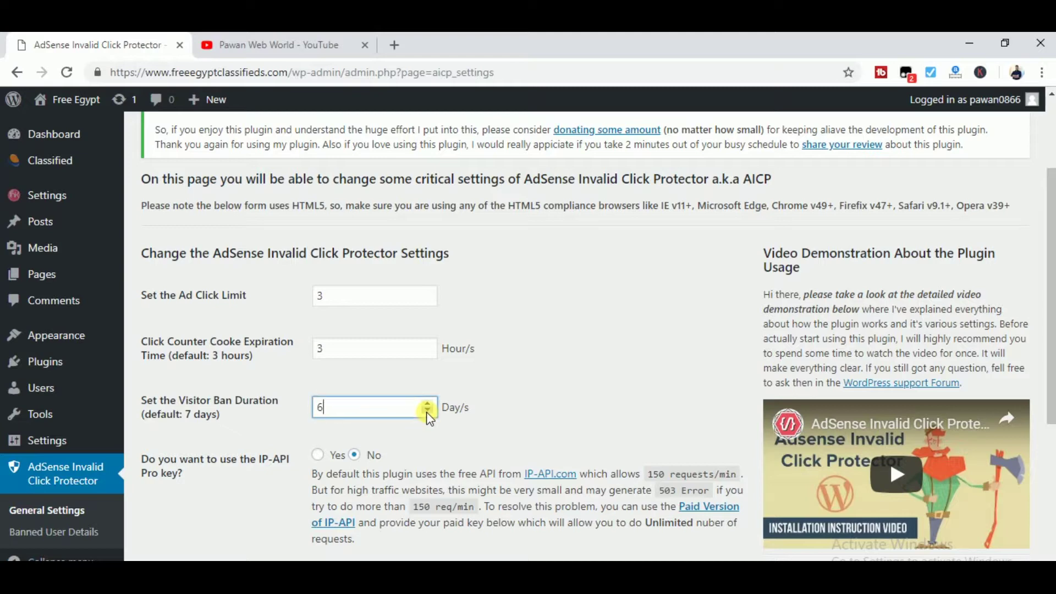
pyautogui.click(428, 411)
pyautogui.click(427, 411)
pyautogui.click(427, 412)
pyautogui.click(544, 413)
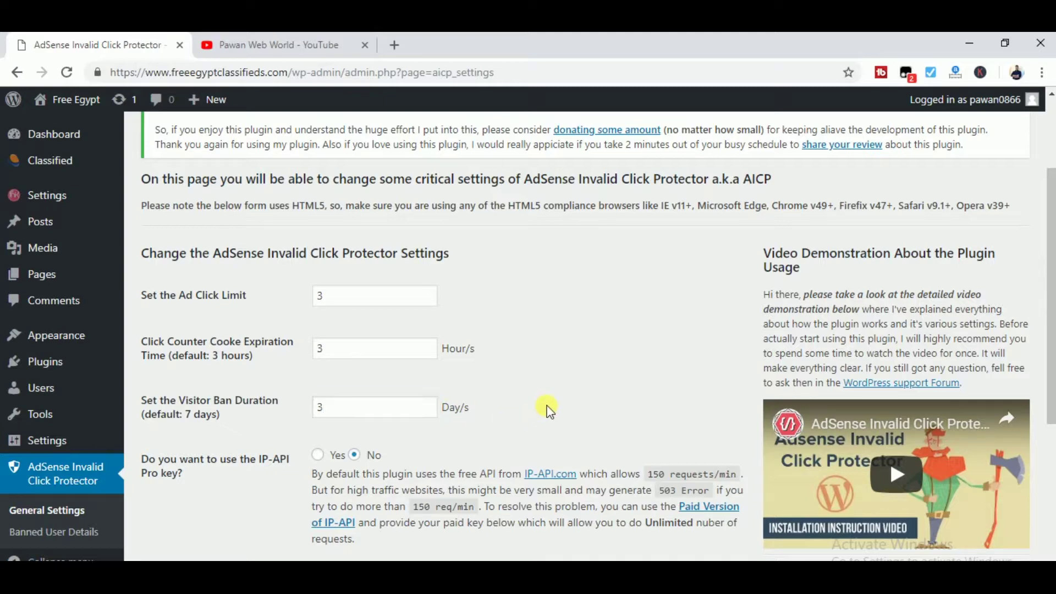
# Save the click protector settings with the IP-API Pro key and country blocking options left at No
pyautogui.moveTo(1051, 332); pyautogui.dragTo(1051, 420)
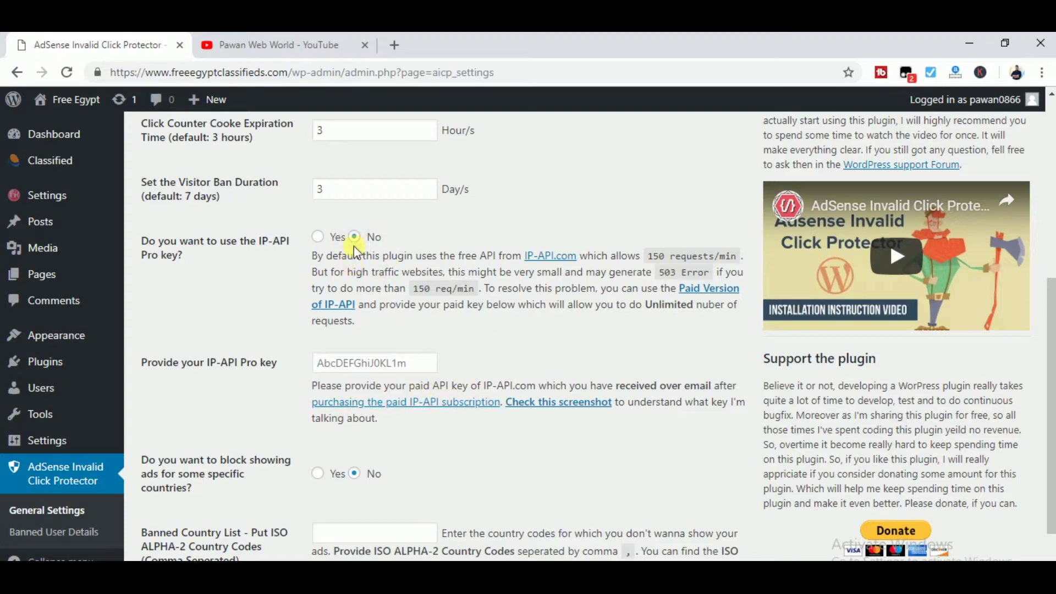
pyautogui.moveTo(1050, 345); pyautogui.dragTo(1051, 391)
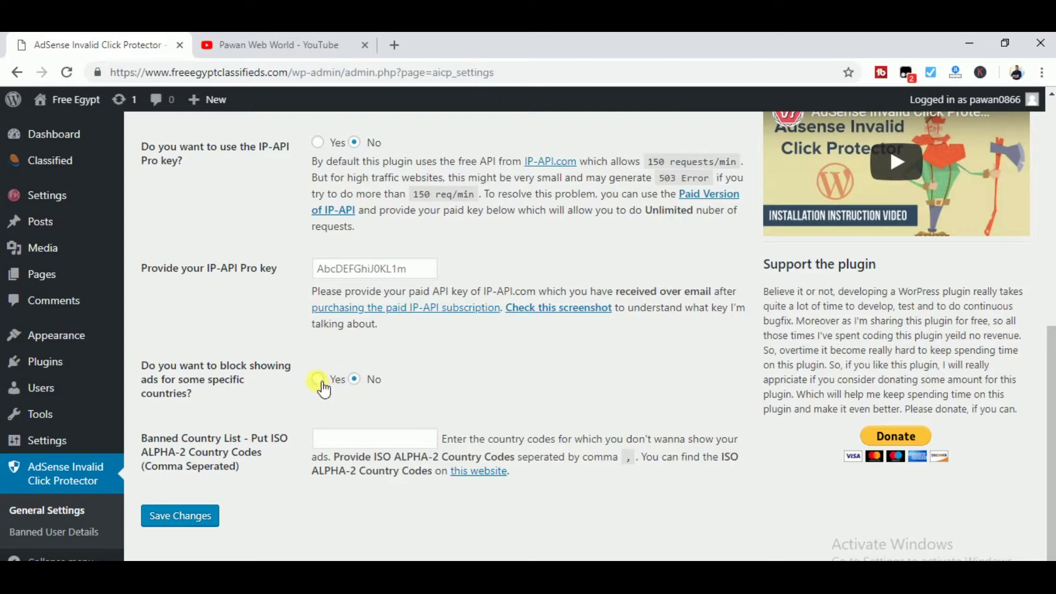
pyautogui.click(185, 522)
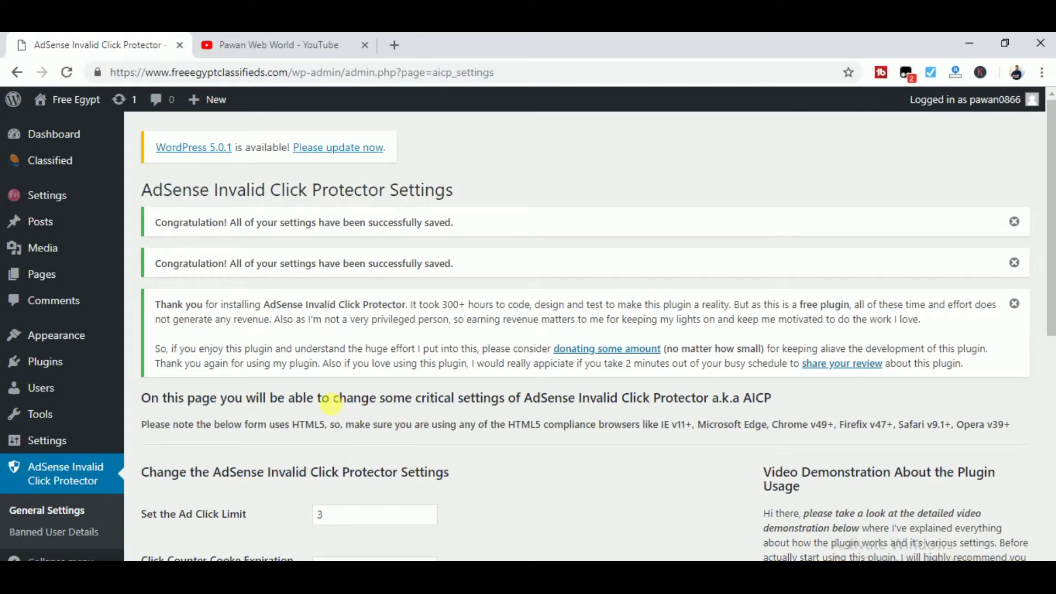
pyautogui.scroll(-8, 342, 401)
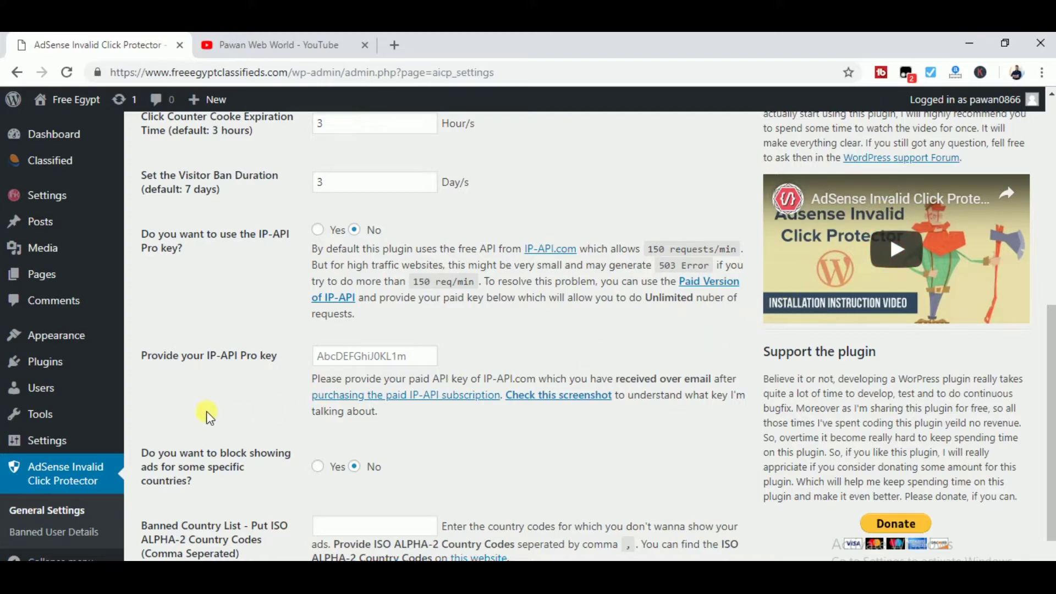
pyautogui.scroll(8, 243, 355)
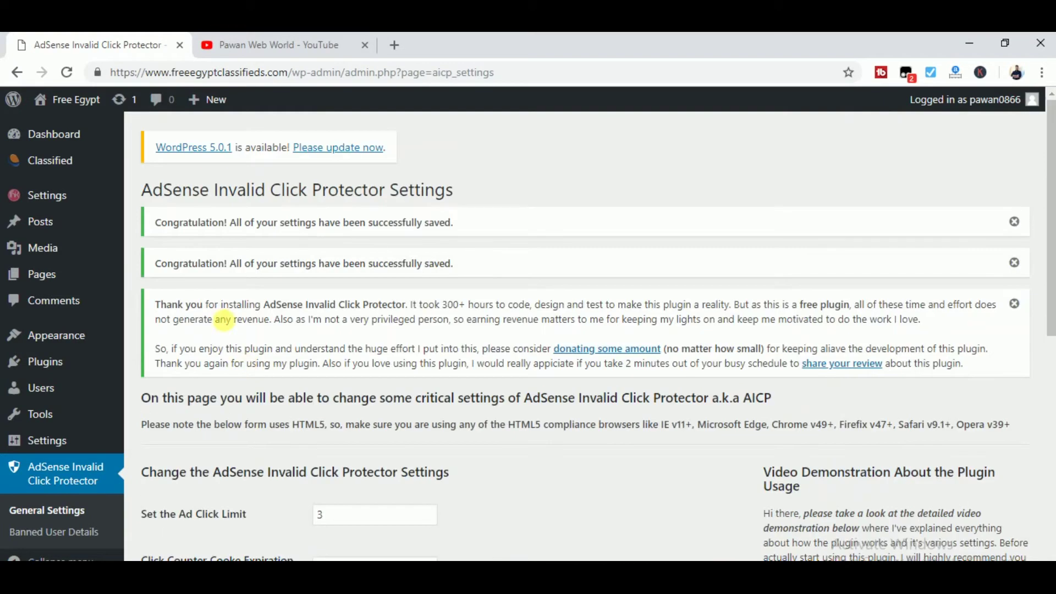
pyautogui.click(242, 42)
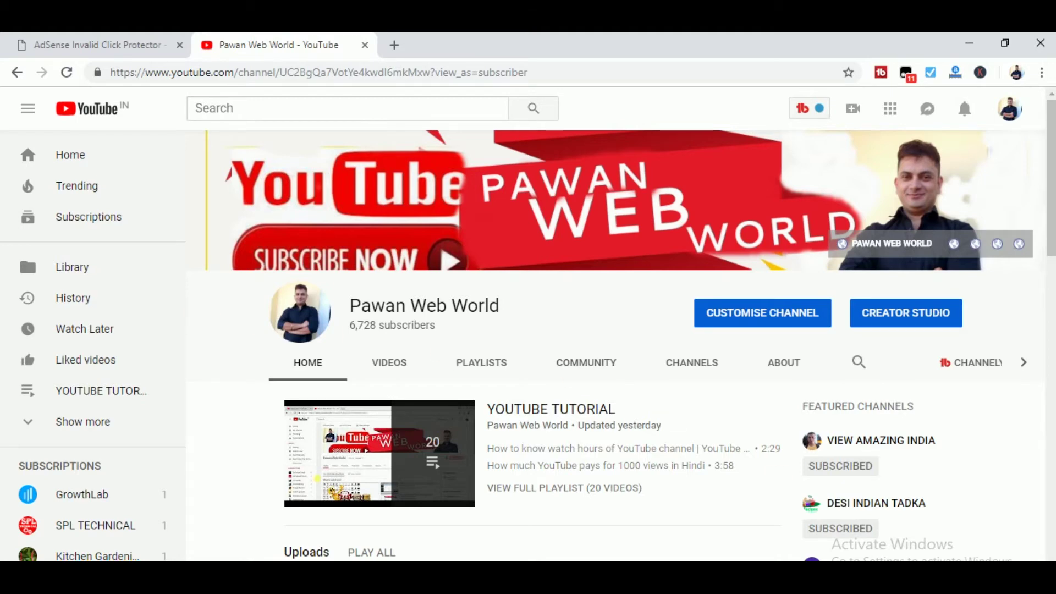
pyautogui.rightClick(638, 560)
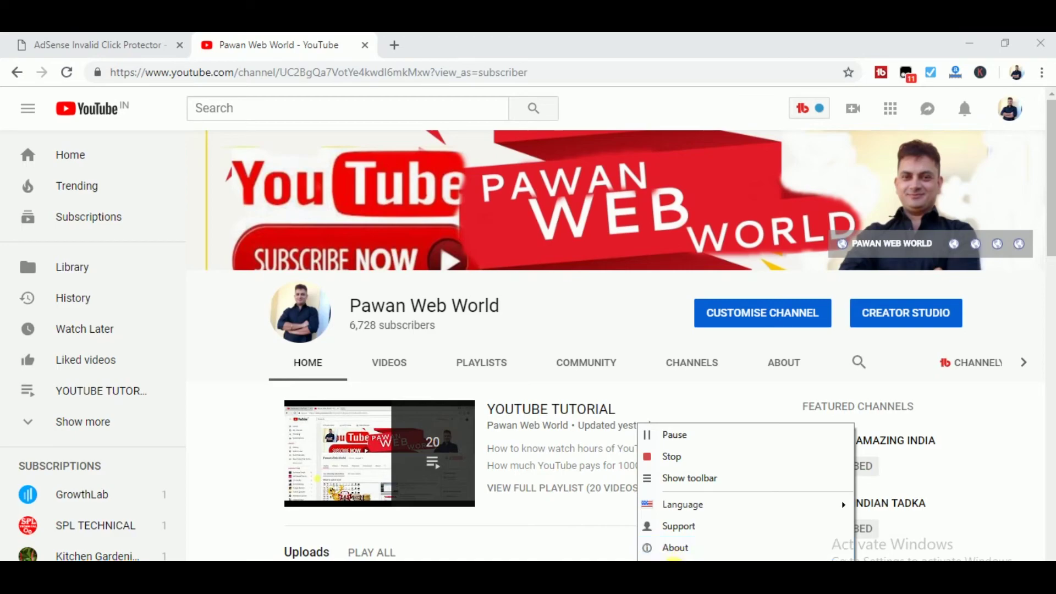
pyautogui.click(672, 456)
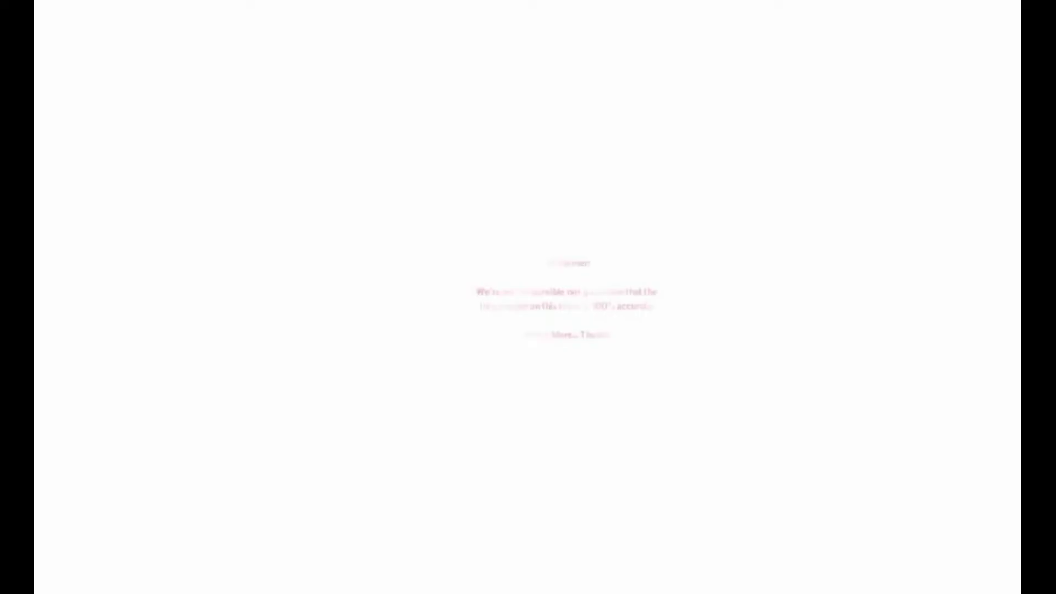